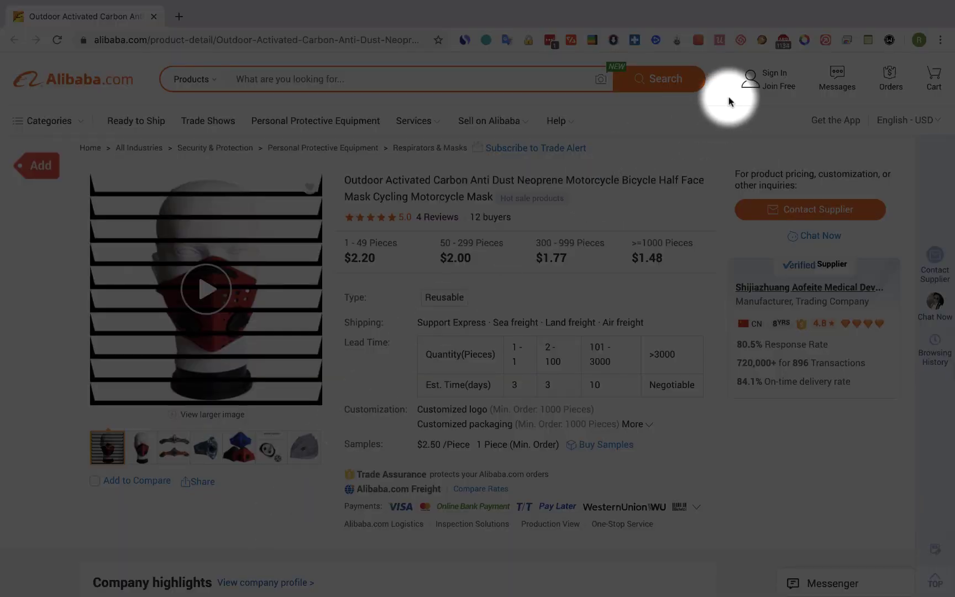
Open Editorify on the mask page and select the first three of the four Alibaba reviews
click(762, 39)
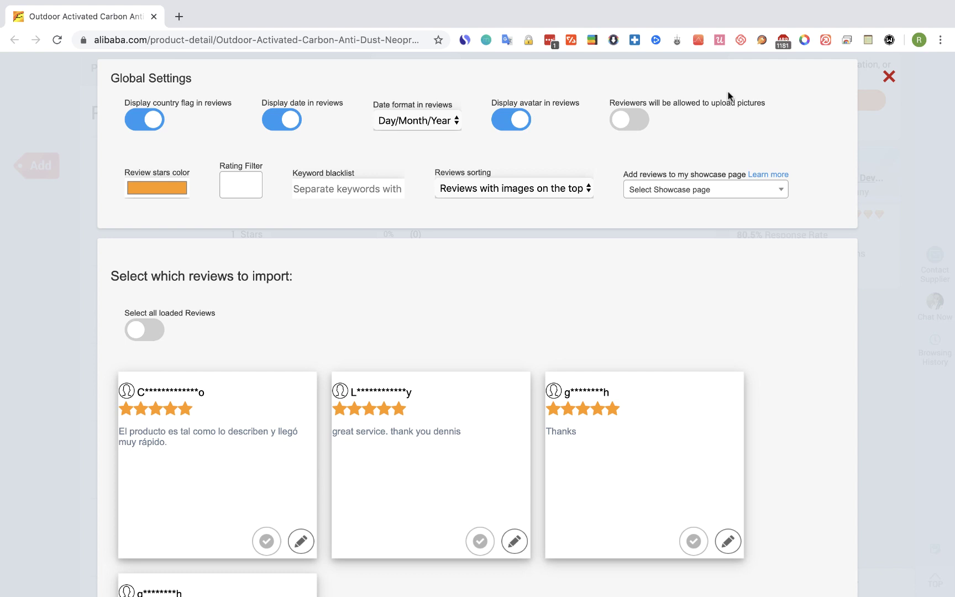
scroll(681, 305, down, 5)
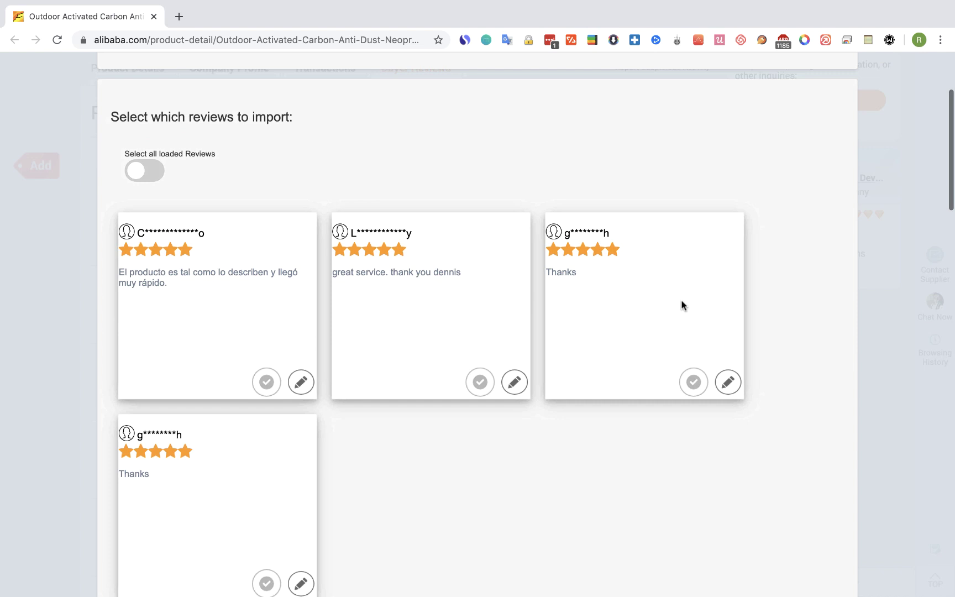
click(266, 376)
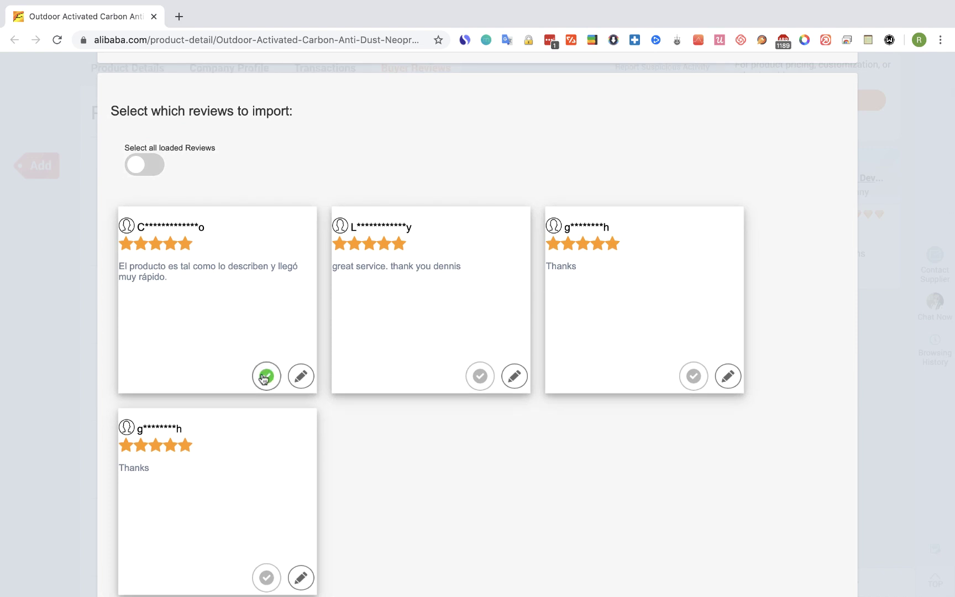
click(481, 375)
click(693, 379)
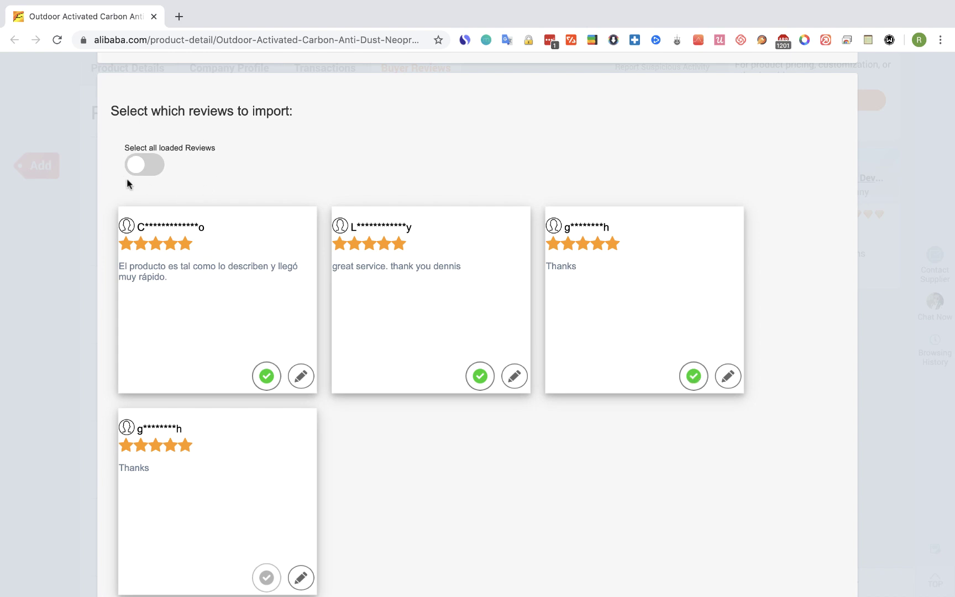
Rename the first reviewer to Chris and change the review to 'Great product, thanks!'
click(301, 376)
drag(418, 153, 326, 155)
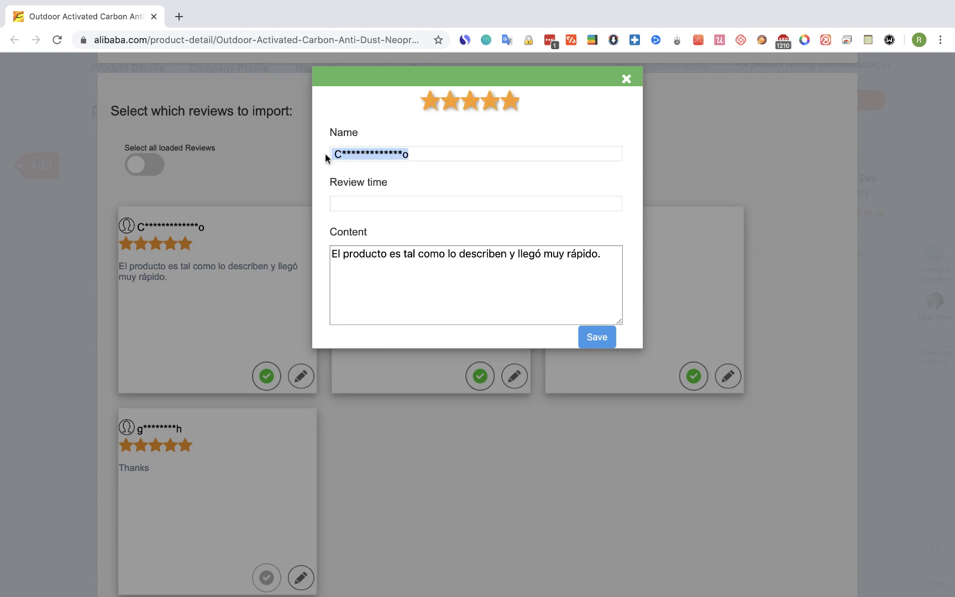
text(Chris)
triple_click(519, 268)
text(Great product)
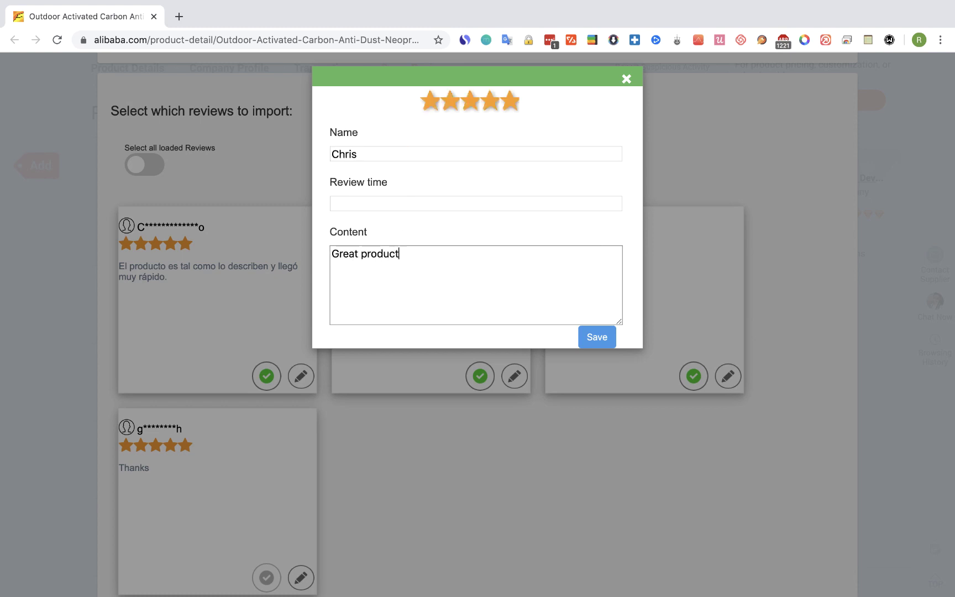
text(, thanks!)
click(597, 338)
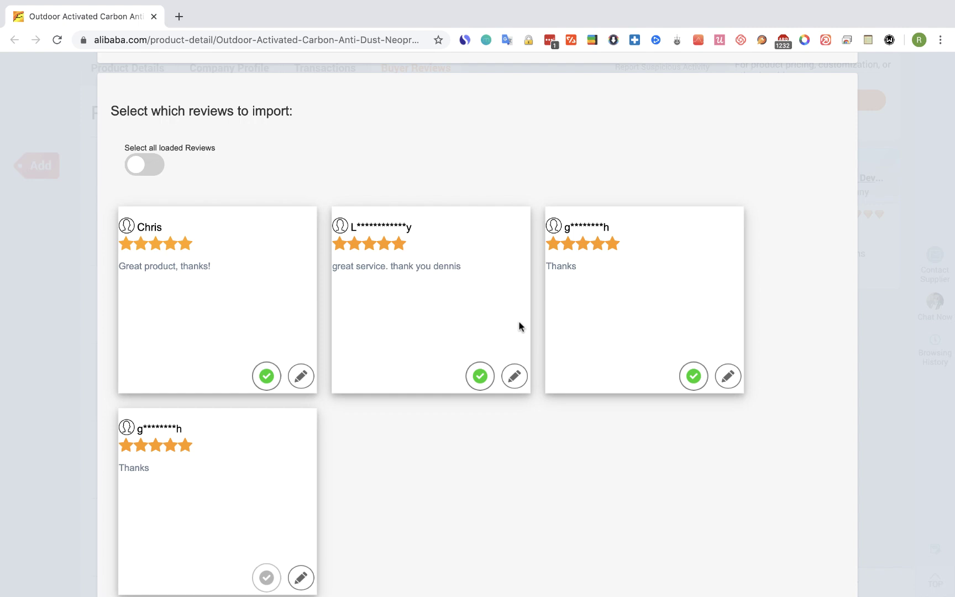
Rename the second reviewer to Dennis, using the name from the review text
click(514, 376)
double_click(466, 254)
key(super+c)
drag(409, 154, 315, 154)
key(super+v)
key(Home)
key(Delete)
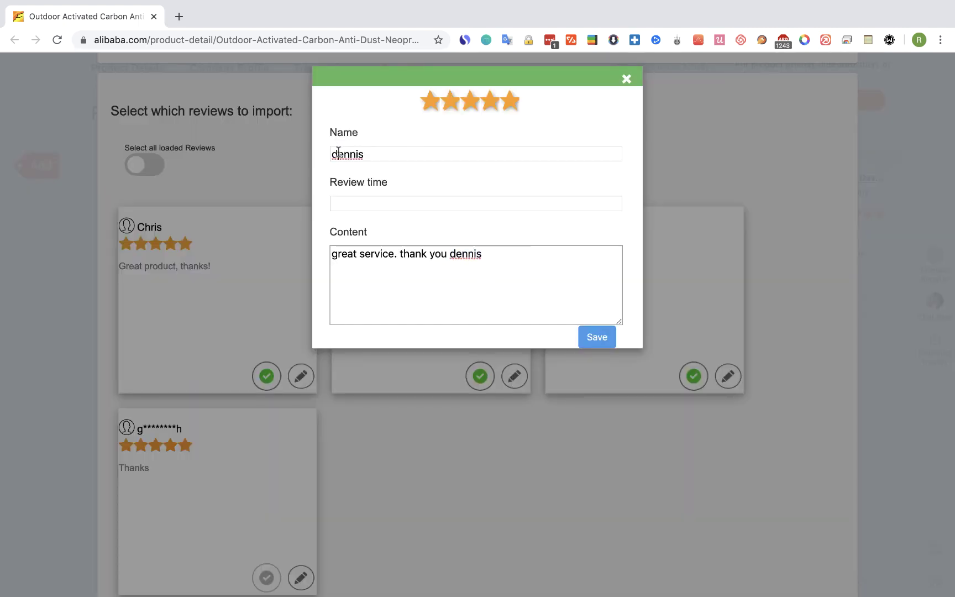
text(D)
click(595, 339)
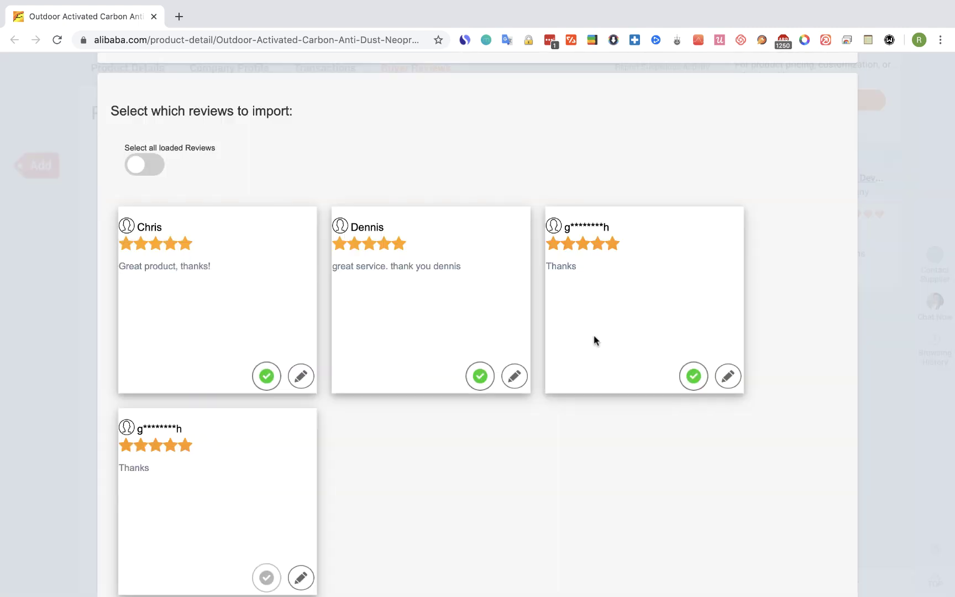
Rename the third reviewer to Dana and save
click(728, 376)
drag(398, 154, 328, 154)
text(Dana)
click(601, 339)
scroll(761, 401, down, 6)
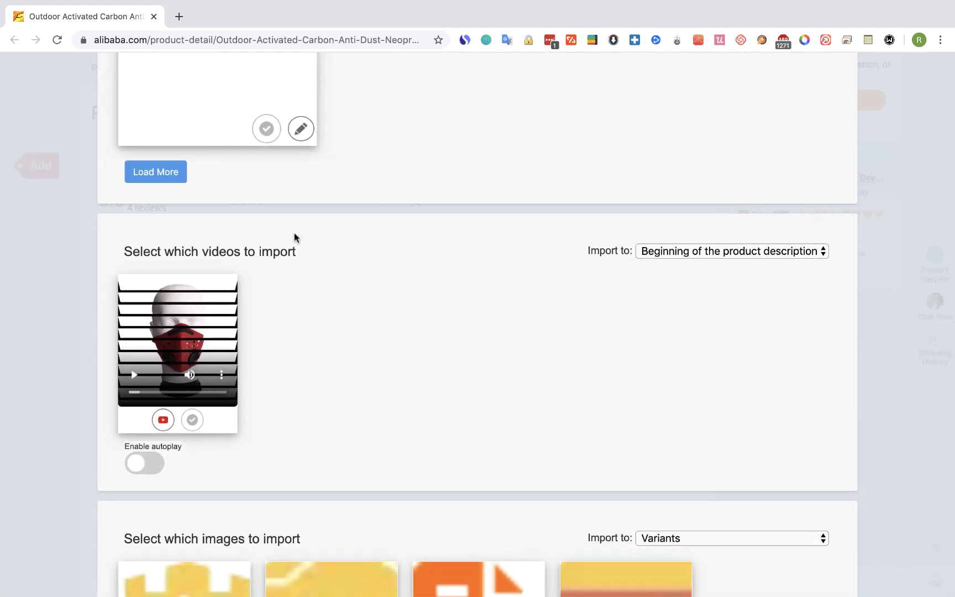
Select the mask's product video under 'Select which videos to import'
click(194, 421)
scroll(360, 366, down, 5)
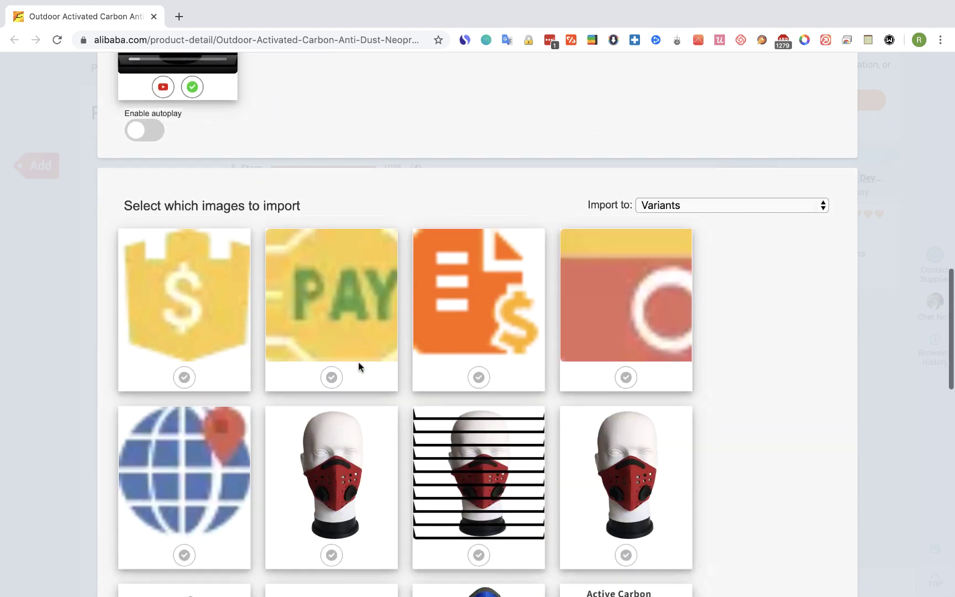
scroll(359, 367, down, 1)
scroll(783, 455, down, 1)
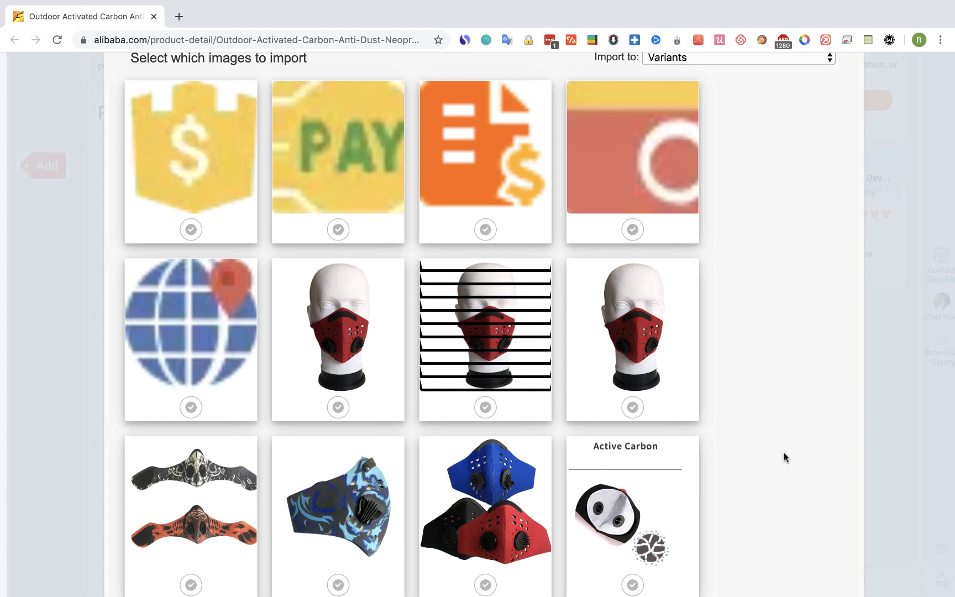
scroll(783, 455, down, 6)
scroll(783, 454, down, 2)
scroll(523, 244, down, 2)
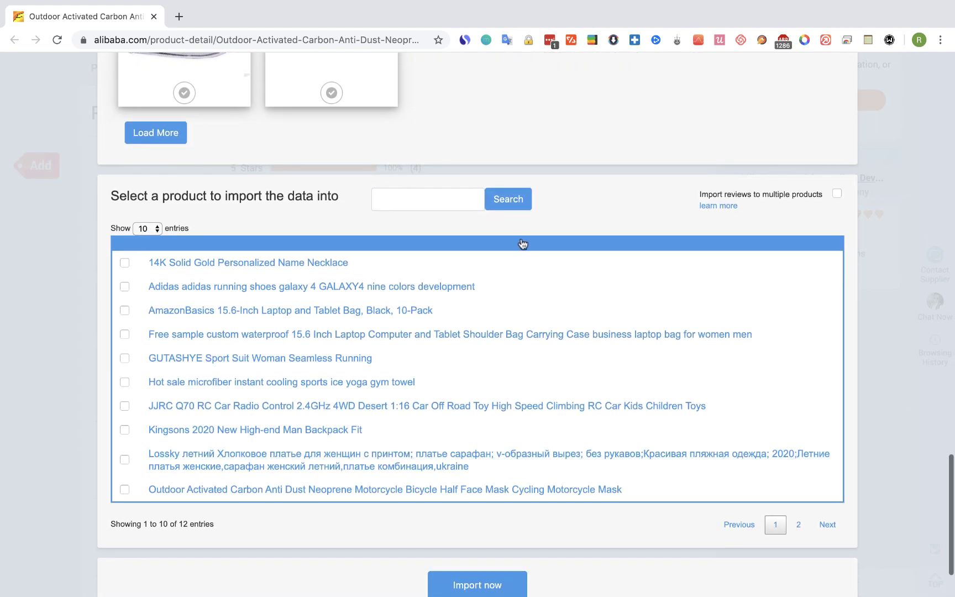
Search store products for 'out', choose the Outdoor Activated Carbon mask, and import
click(453, 197)
text(out)
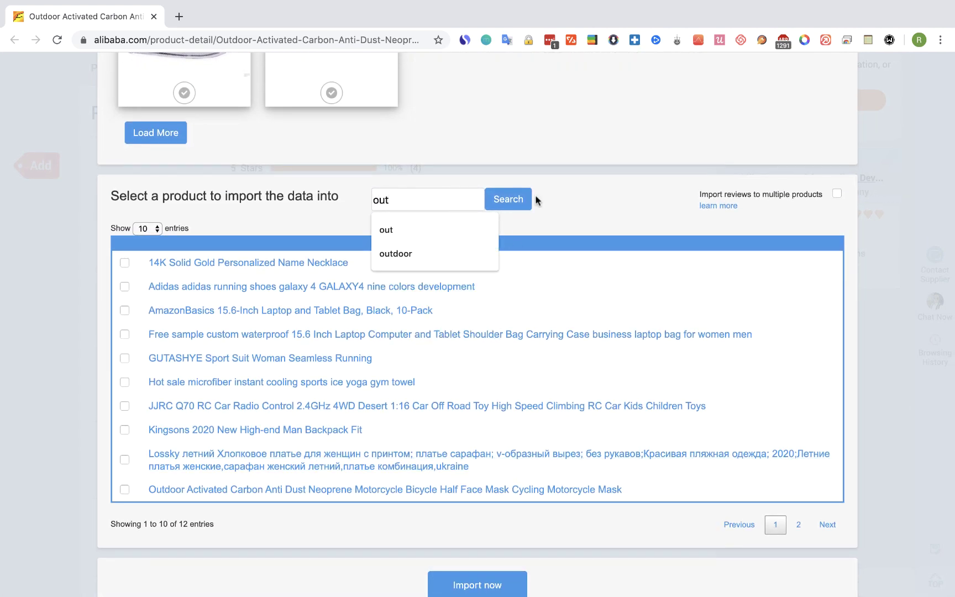
click(524, 200)
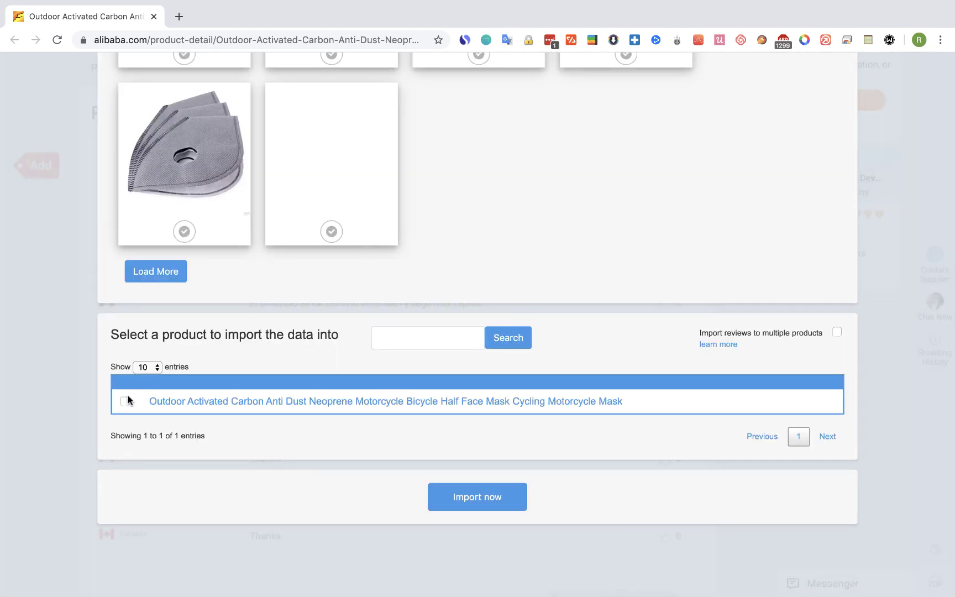
click(125, 402)
click(461, 505)
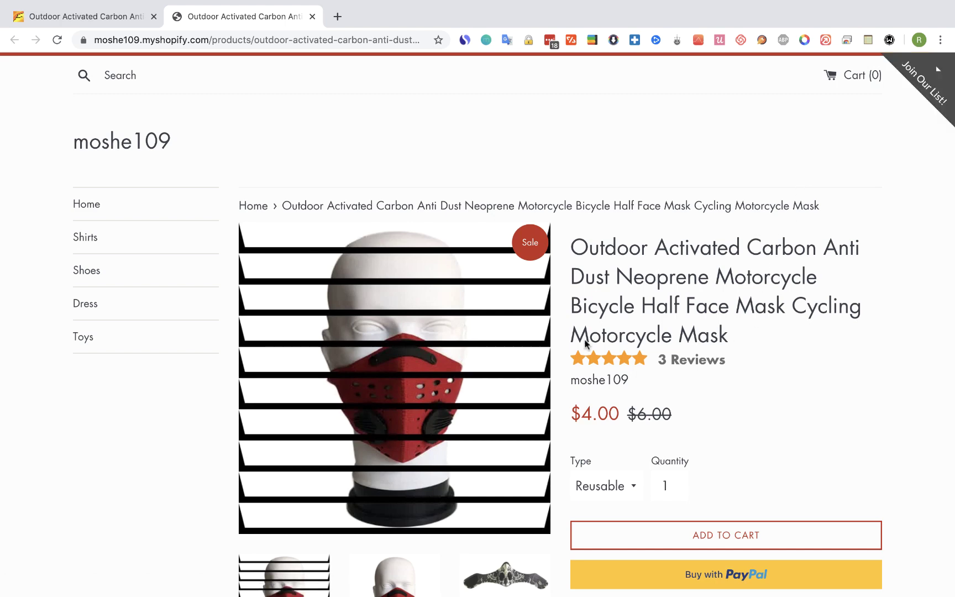
scroll(738, 380, down, 2)
scroll(738, 381, down, 3)
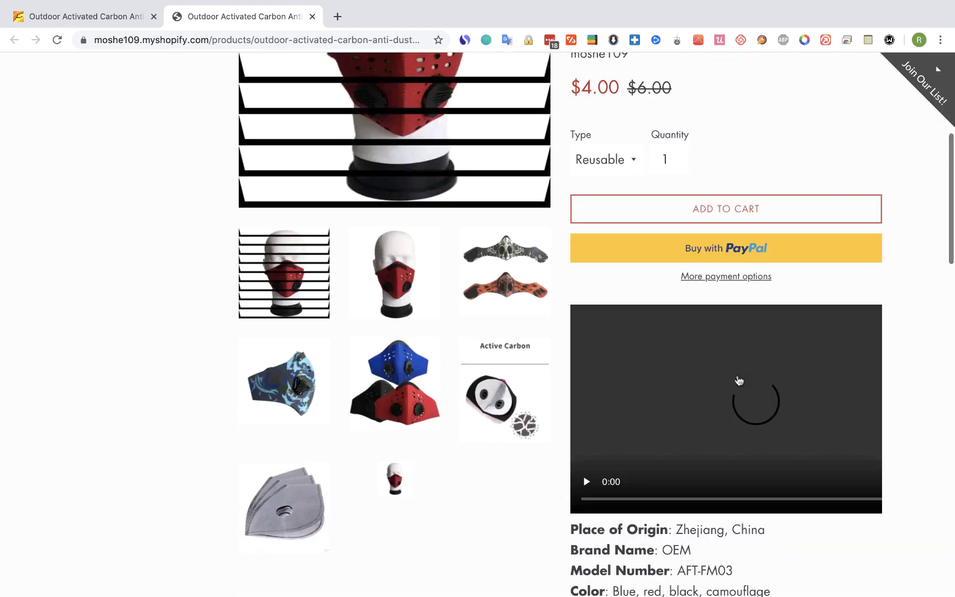
scroll(738, 380, down, 2)
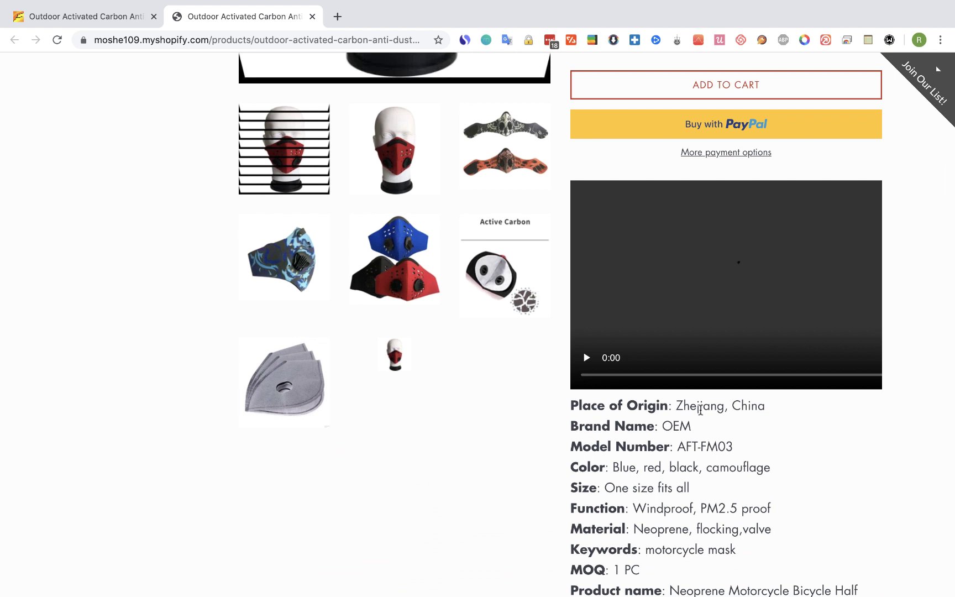